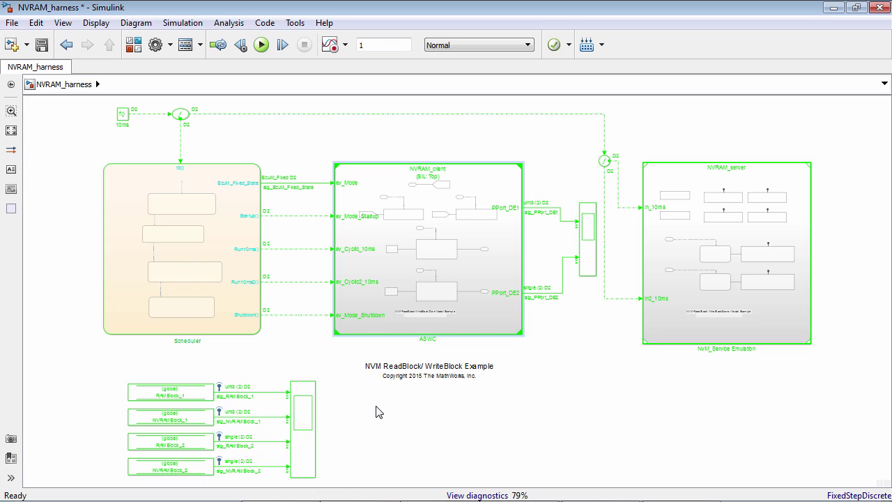
Step: Inspect the Scheduler chart's STARTUP and OFF states, then return to the NVRAM_harness top level
{"action": "left_click", "coordinate": [235, 339]}
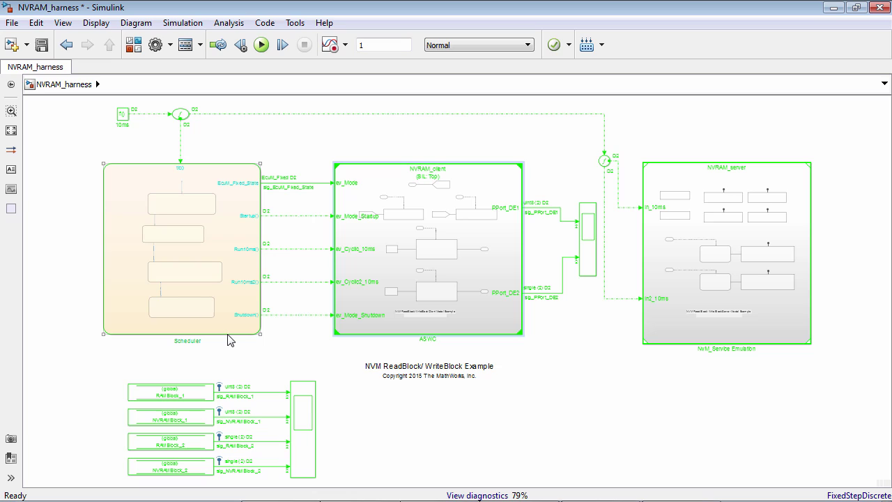
{"action": "left_click", "coordinate": [231, 340]}
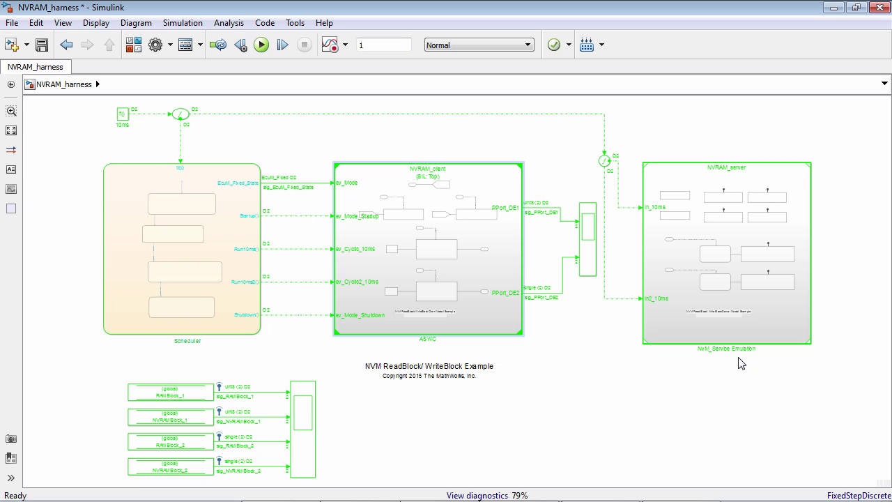
{"action": "left_click", "coordinate": [455, 294]}
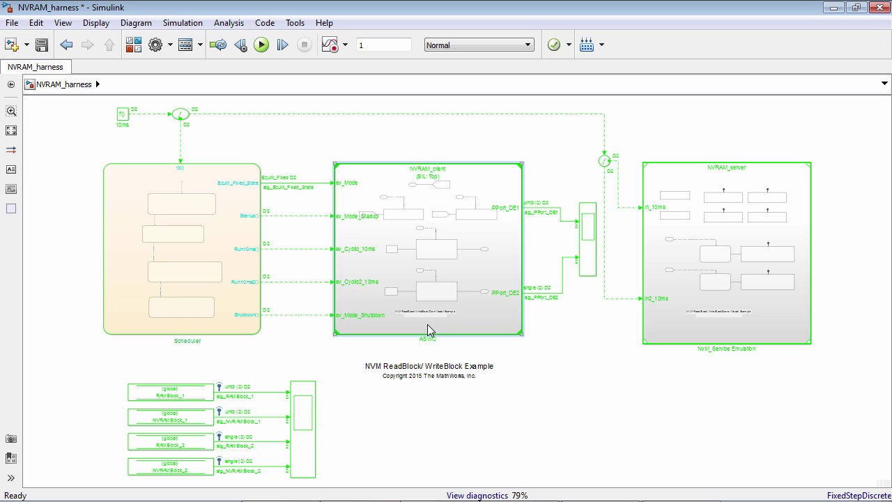
{"action": "left_click", "coordinate": [227, 275]}
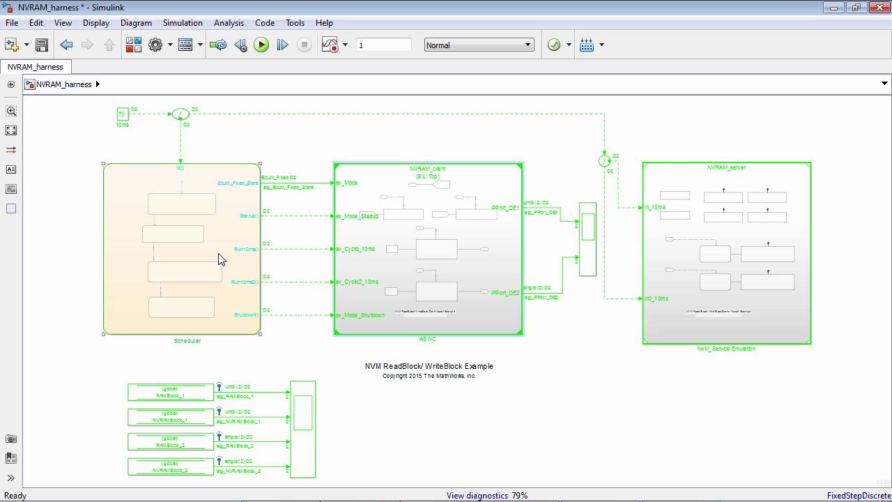
{"action": "left_click", "coordinate": [137, 141]}
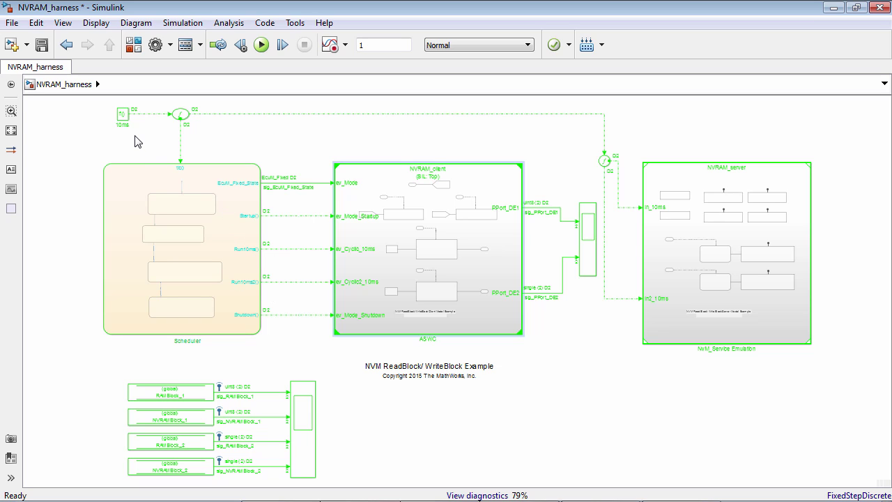
{"action": "double_click", "coordinate": [147, 184]}
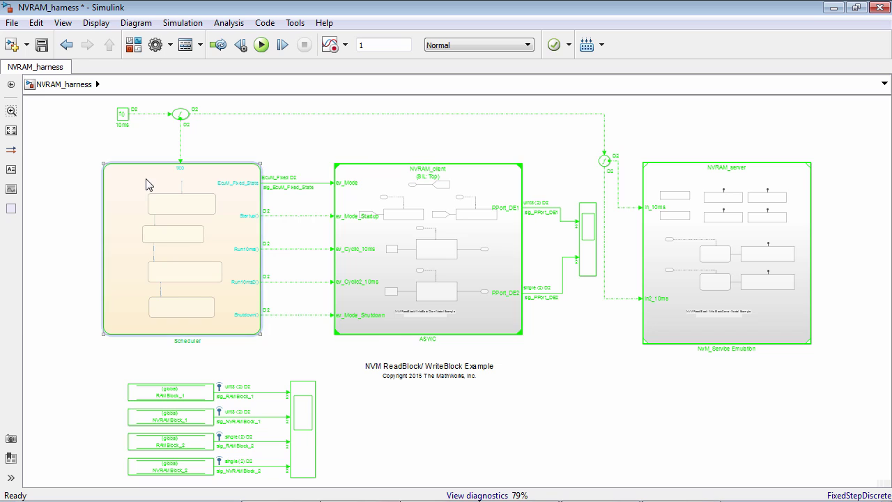
{"action": "left_click", "coordinate": [444, 188]}
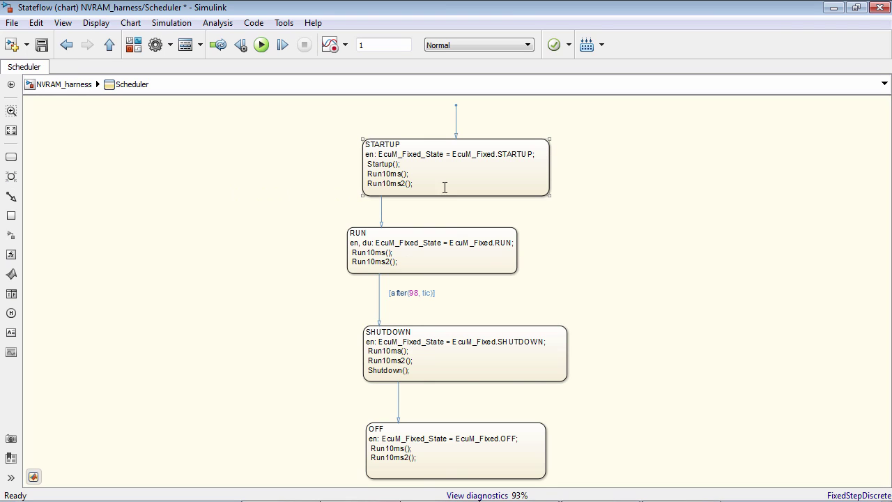
{"action": "left_click", "coordinate": [567, 192]}
{"action": "left_click", "coordinate": [536, 192]}
{"action": "left_click", "coordinate": [507, 455]}
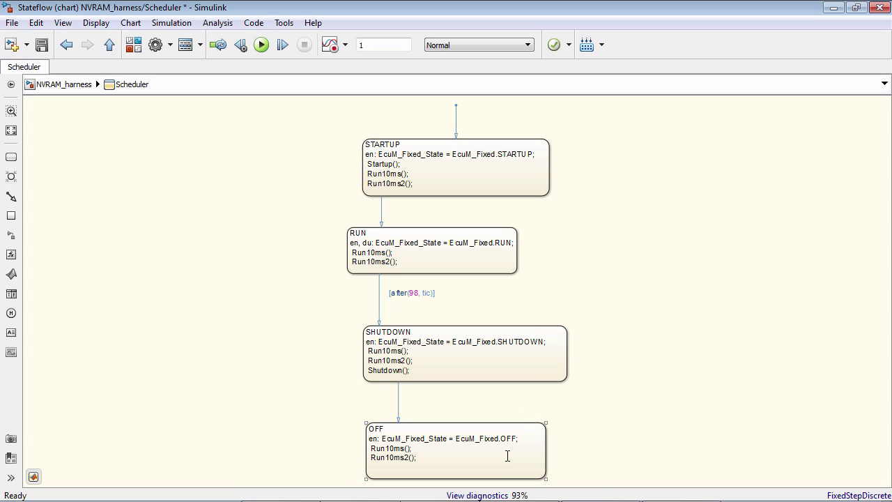
{"action": "left_click", "coordinate": [70, 89]}
Step: Open NVRAM_client from the ASWC block and drill into Startup > Subsystem to view its ReadBlock function callers
{"action": "left_click", "coordinate": [401, 262]}
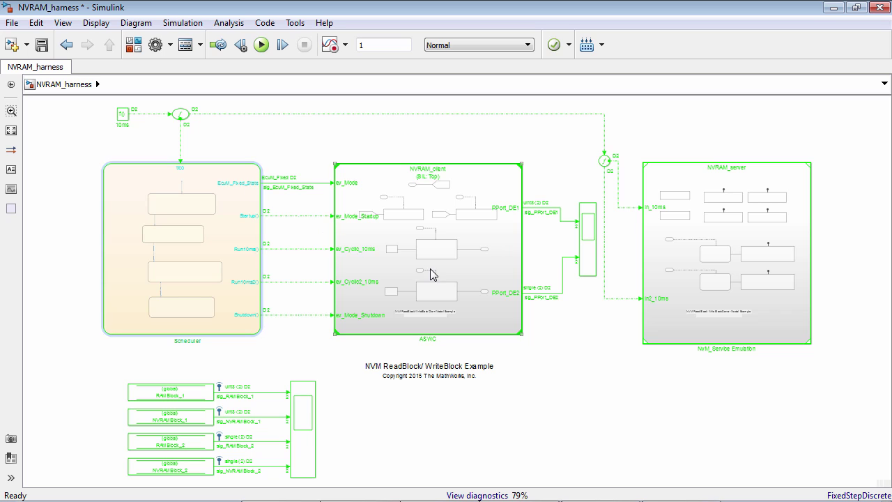
{"action": "double_click", "coordinate": [431, 274]}
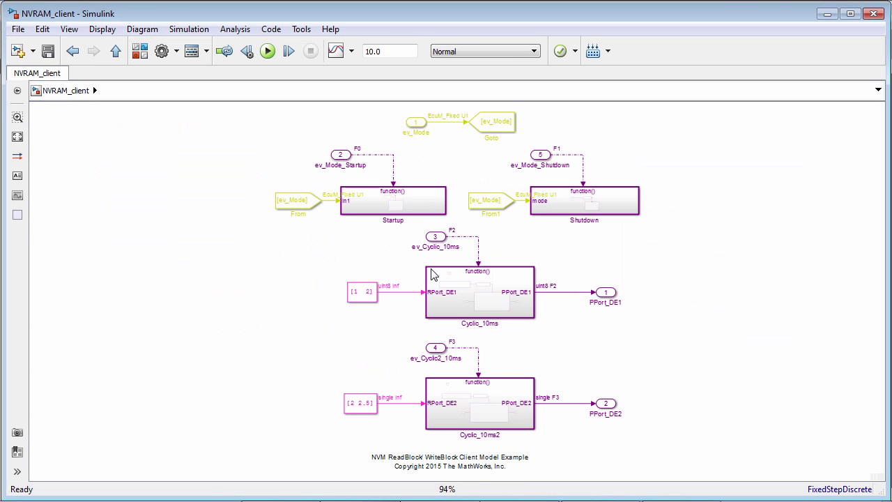
{"action": "left_click", "coordinate": [391, 209]}
{"action": "double_click", "coordinate": [392, 209]}
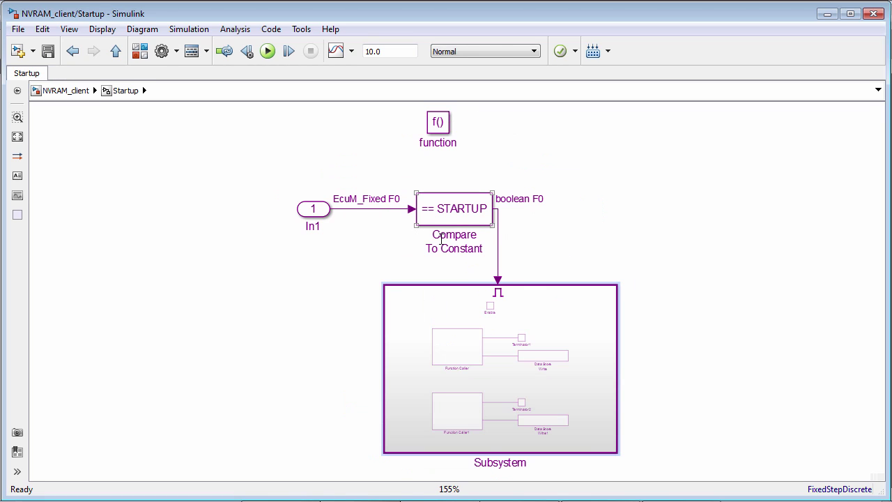
{"action": "left_click", "coordinate": [503, 353]}
{"action": "double_click", "coordinate": [503, 353]}
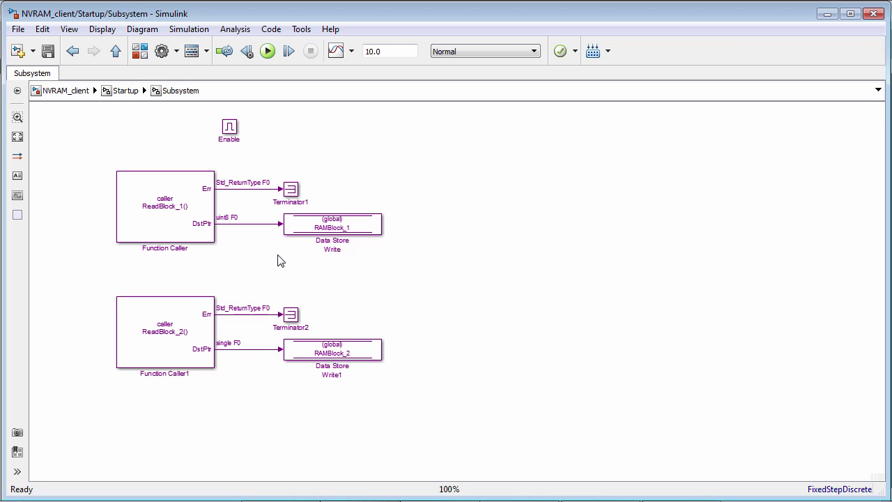
{"action": "left_click", "coordinate": [211, 329]}
{"action": "left_click", "coordinate": [332, 397]}
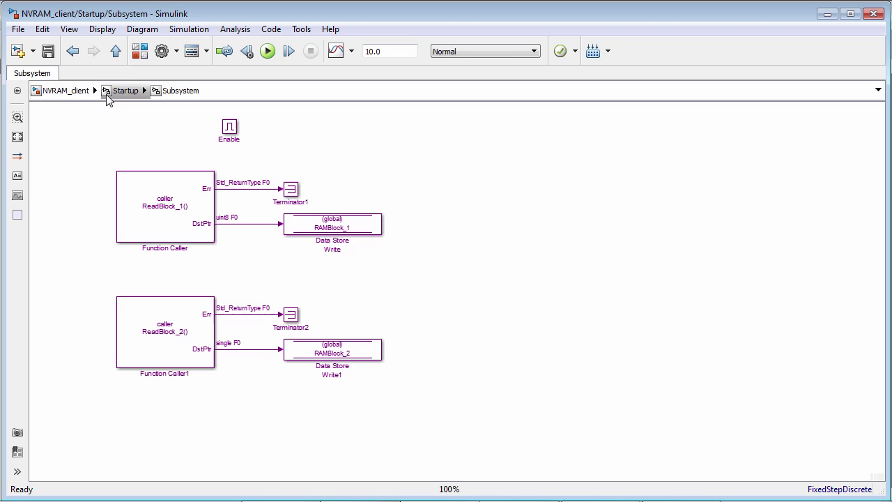
{"action": "left_click", "coordinate": [61, 91]}
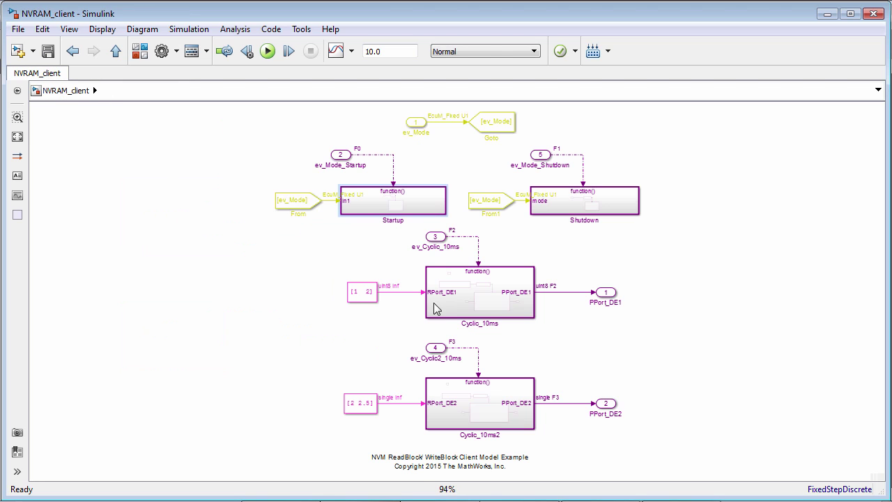
{"action": "left_click", "coordinate": [467, 294]}
{"action": "double_click", "coordinate": [467, 294]}
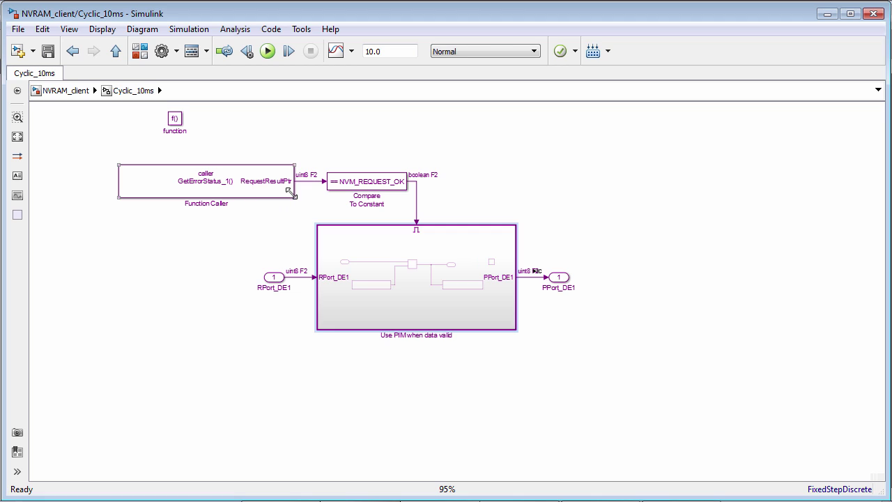
{"action": "left_click", "coordinate": [391, 249]}
{"action": "double_click", "coordinate": [395, 263]}
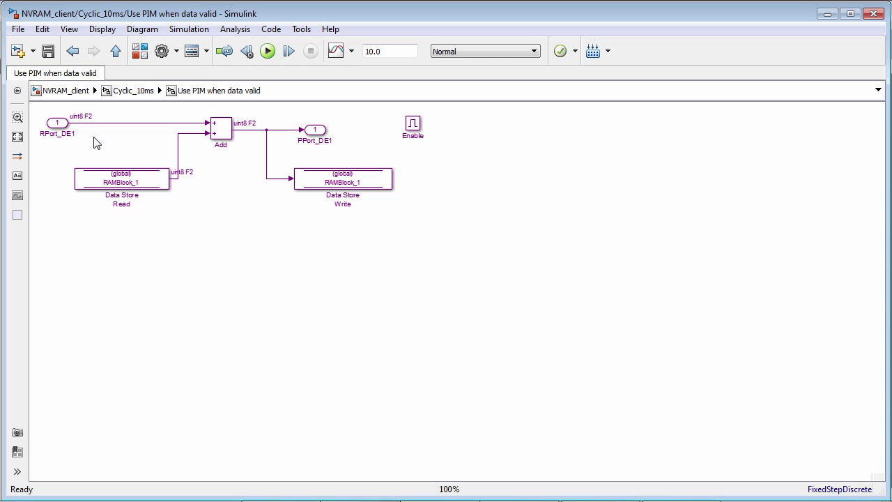
{"action": "left_click", "coordinate": [137, 186]}
{"action": "left_click", "coordinate": [200, 144]}
{"action": "left_click", "coordinate": [77, 93]}
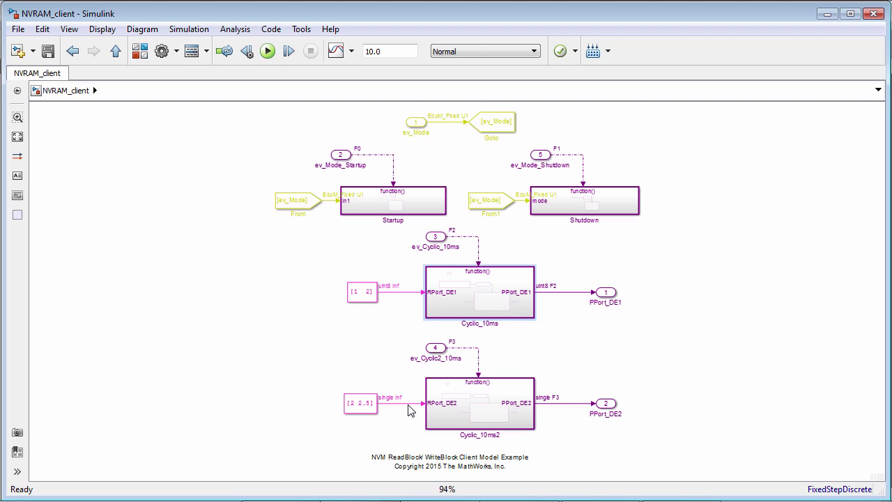
Step: Drill into Shutdown > Subsystem to inspect the RAMBlock_1 read feeding the WriteBlock_1 function caller
{"action": "left_click", "coordinate": [465, 417]}
{"action": "double_click", "coordinate": [584, 203]}
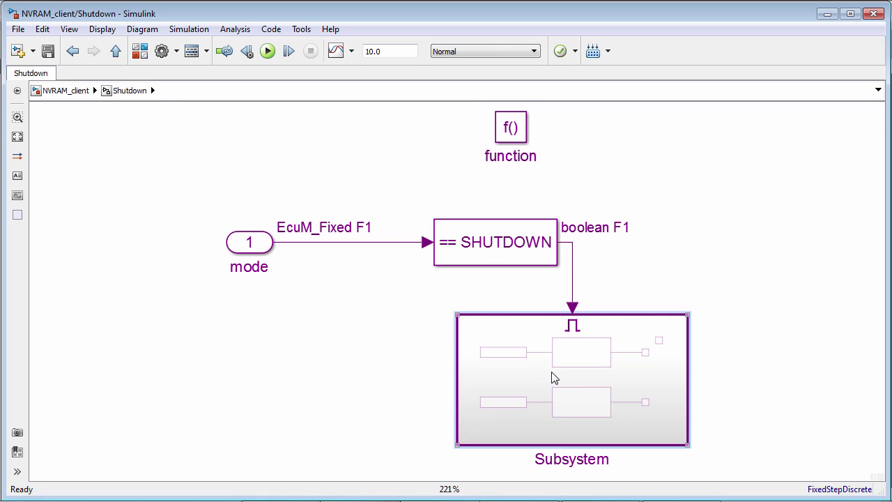
{"action": "double_click", "coordinate": [553, 376]}
{"action": "left_click", "coordinate": [72, 160]}
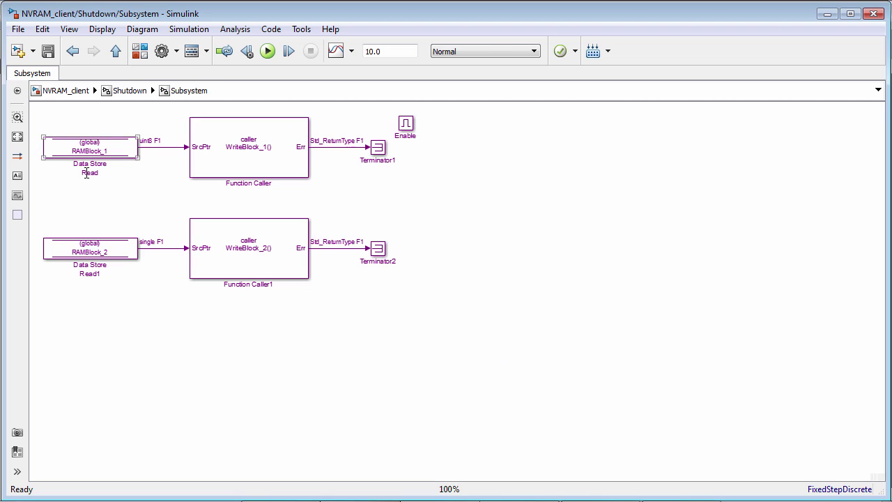
{"action": "left_click", "coordinate": [273, 183]}
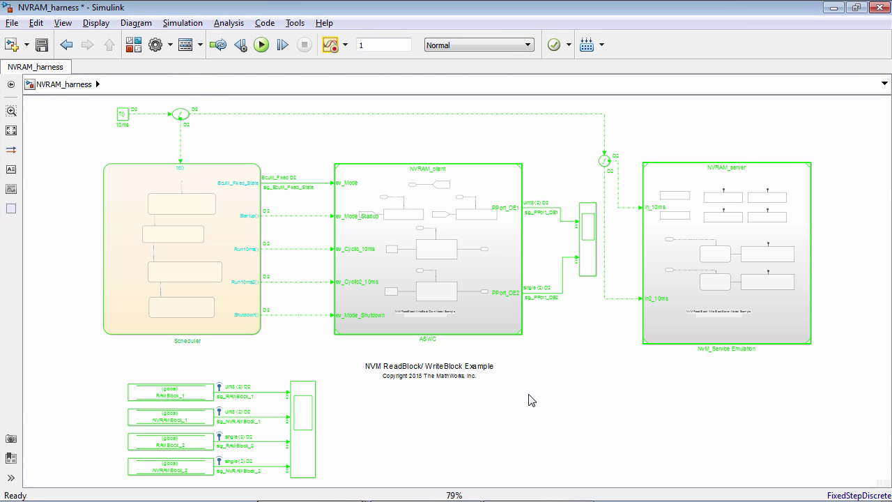
Step: Open the NVRAM_server model and inspect its ReadBlock_1 Simulink Function
{"action": "left_click", "coordinate": [782, 308]}
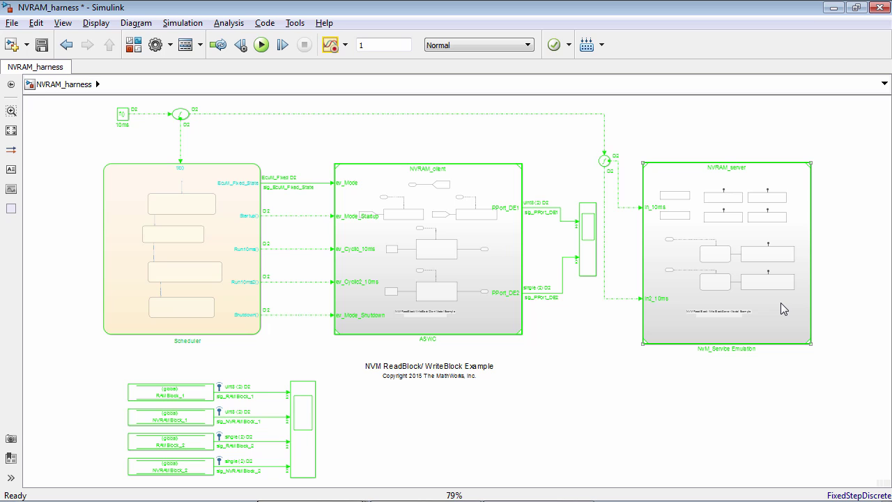
{"action": "double_click", "coordinate": [780, 309]}
{"action": "left_click", "coordinate": [401, 128]}
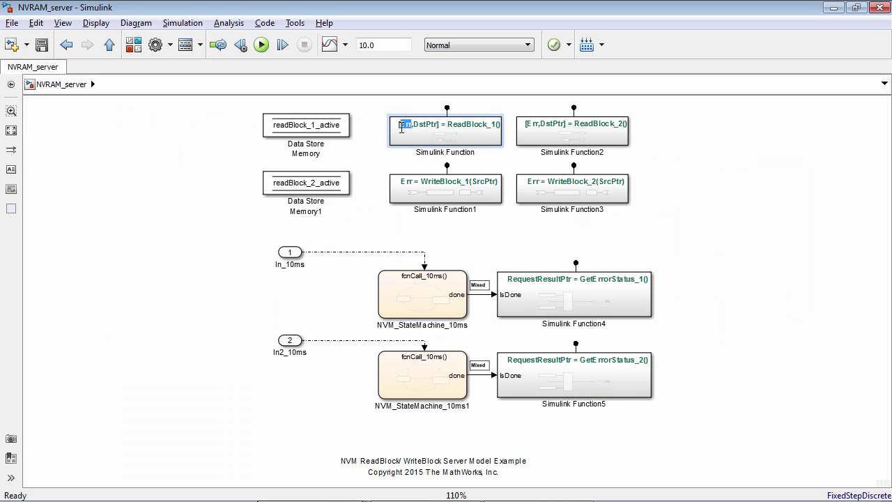
{"action": "double_click", "coordinate": [443, 142]}
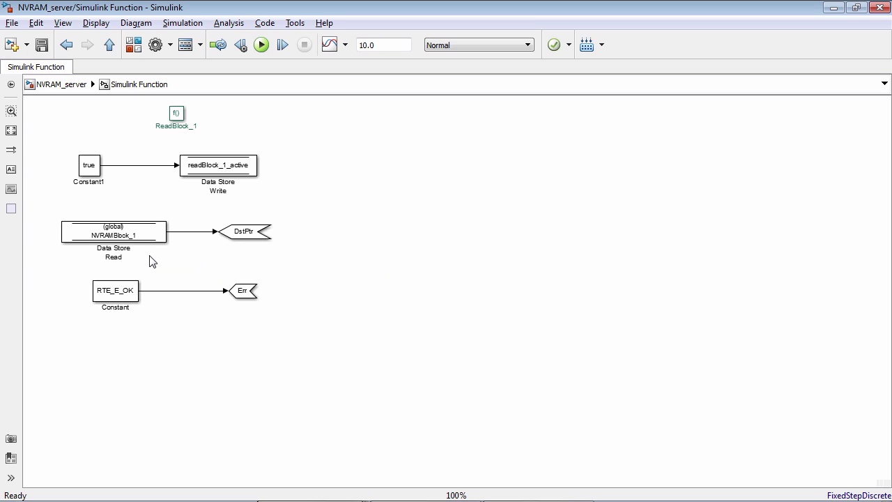
{"action": "left_click", "coordinate": [69, 84]}
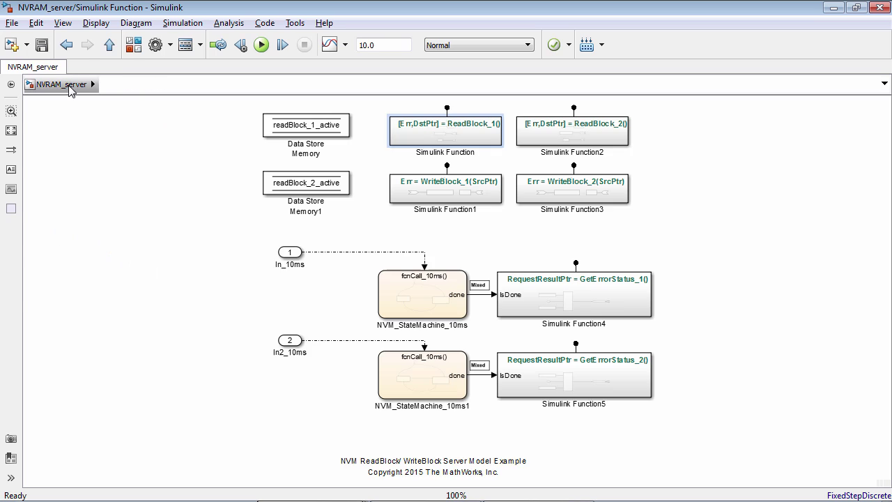
Step: Inspect the ReadBlock_2 and WriteBlock_1 Simulink Functions, returning to the NVRAM_server top level
{"action": "left_click", "coordinate": [571, 124]}
{"action": "double_click", "coordinate": [571, 124]}
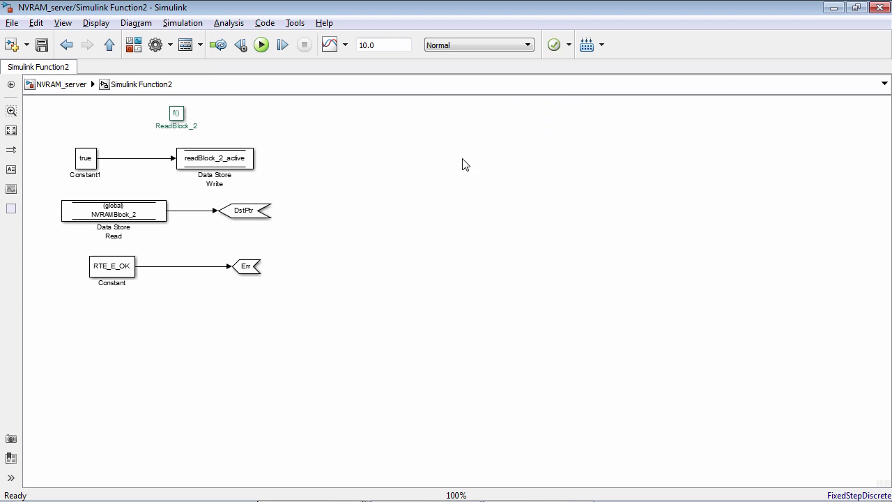
{"action": "left_click", "coordinate": [61, 87]}
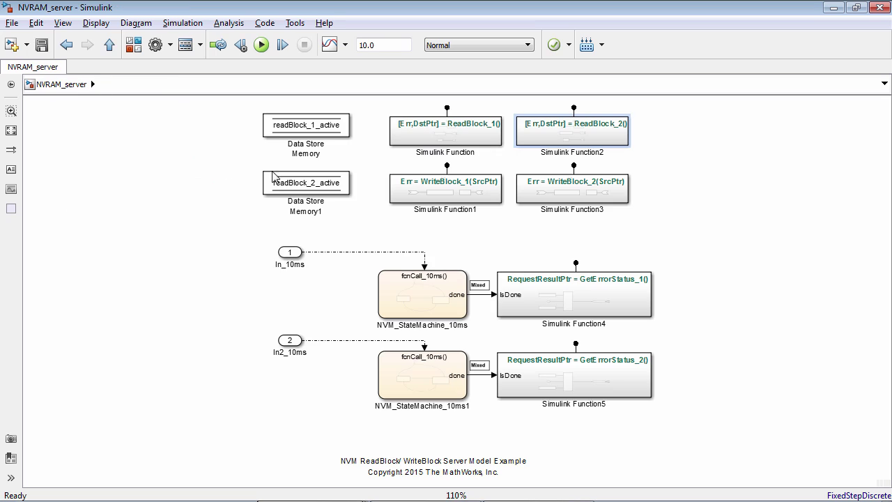
{"action": "double_click", "coordinate": [474, 194]}
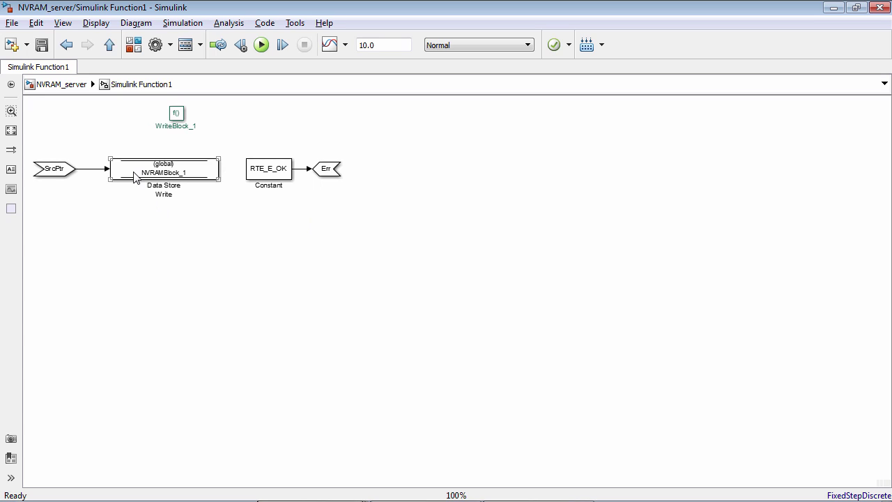
{"action": "left_click", "coordinate": [75, 89]}
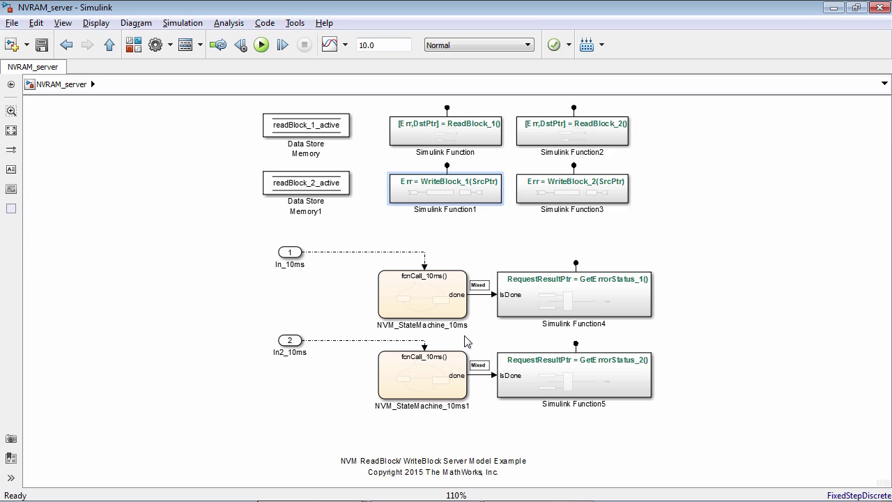
{"action": "double_click", "coordinate": [439, 305]}
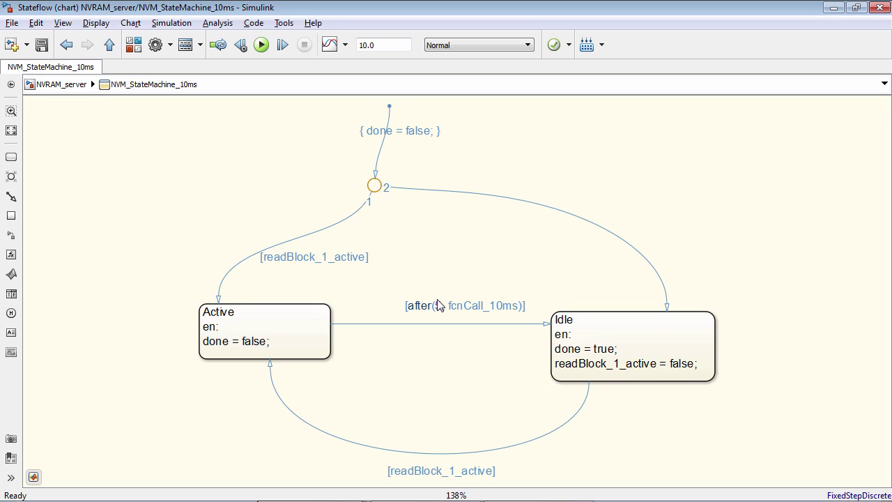
{"action": "left_click", "coordinate": [67, 89]}
{"action": "double_click", "coordinate": [568, 304]}
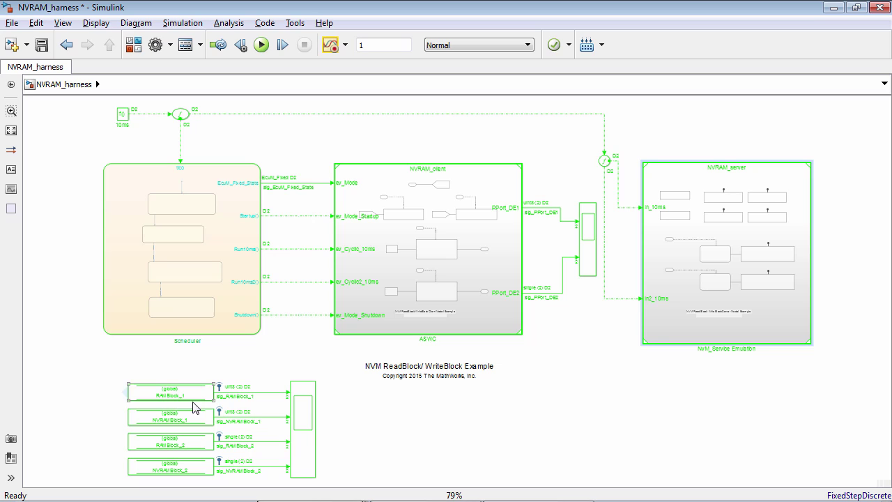
{"action": "left_click", "coordinate": [194, 444]}
{"action": "left_click", "coordinate": [195, 462]}
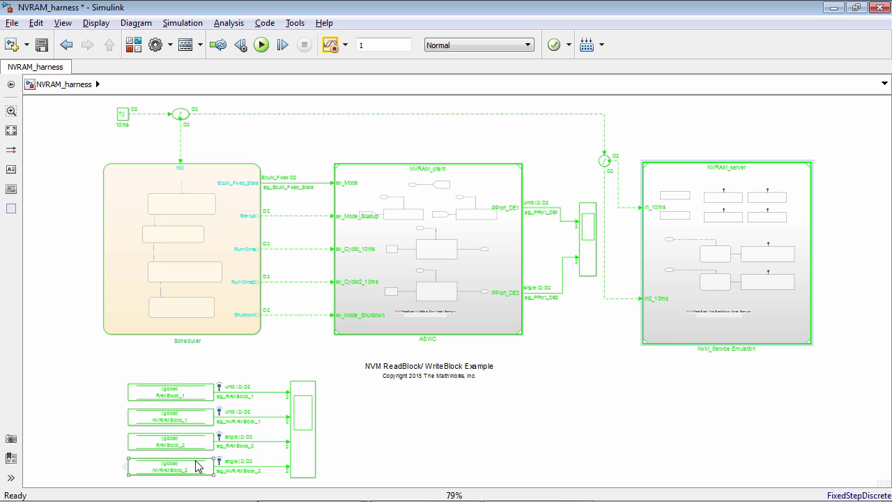
{"action": "left_click", "coordinate": [218, 453]}
{"action": "left_click", "coordinate": [490, 331]}
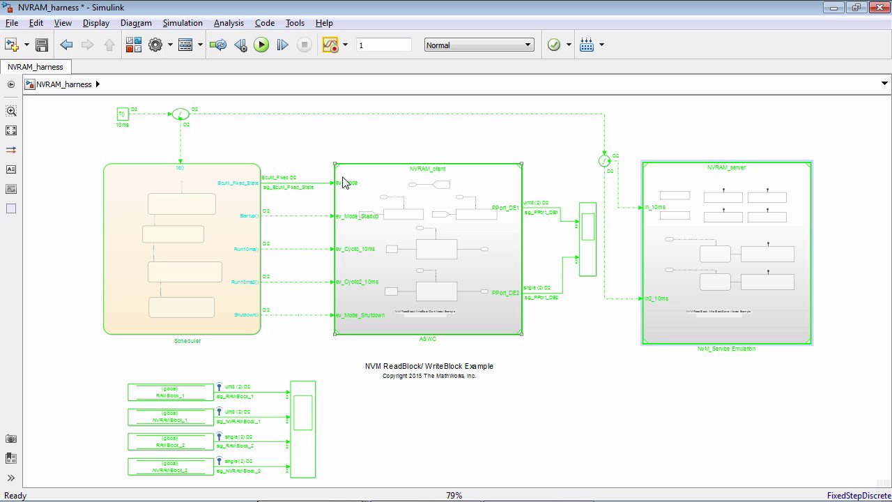
{"action": "left_click", "coordinate": [283, 135]}
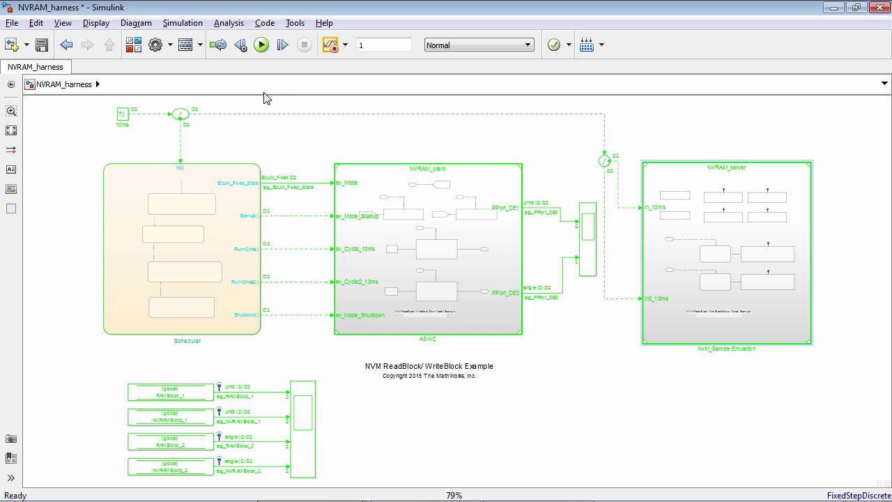
Step: Run NVRAM_harness in normal mode to T=1.000 and open Scope2 showing the RAM and NVRAM signals
{"action": "left_click", "coordinate": [261, 44]}
{"action": "left_click", "coordinate": [308, 432]}
{"action": "double_click", "coordinate": [307, 432]}
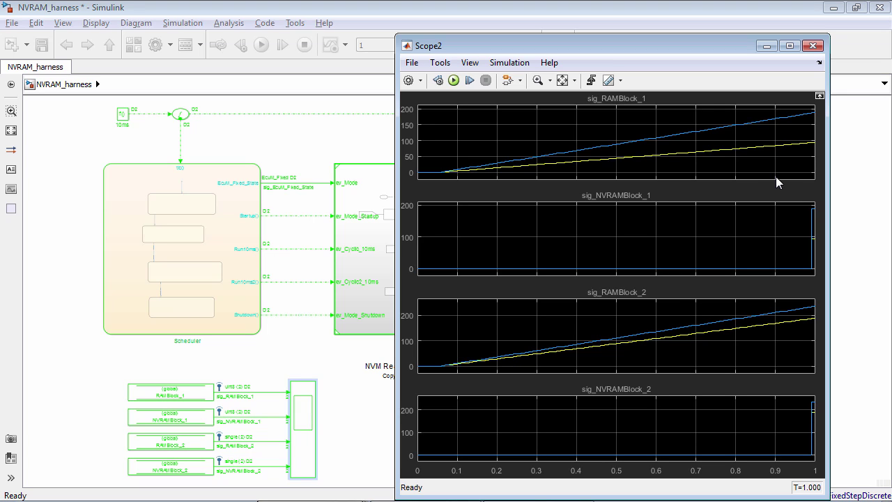
Step: Review all eight Run 1 signals in Simulation Data Inspector, then return to the NVRAM_harness model
{"action": "left_click", "coordinate": [352, 144]}
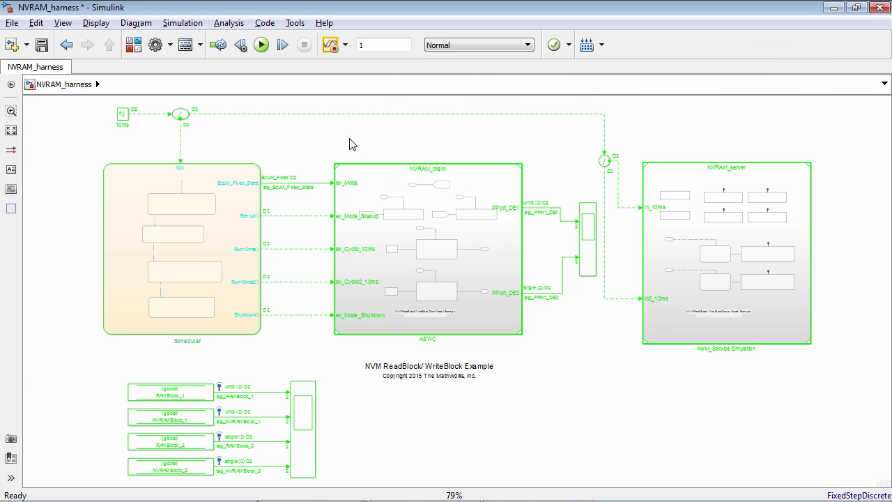
{"action": "left_click", "coordinate": [327, 47]}
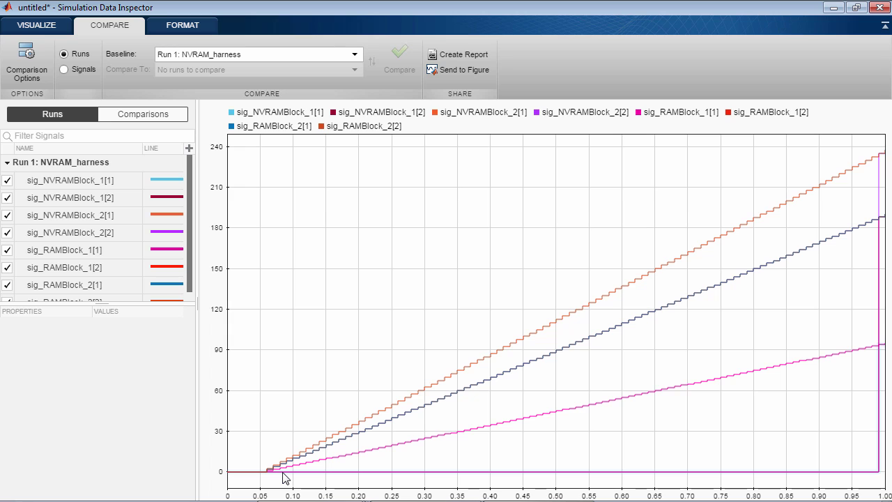
{"action": "key", "text": "alt+Tab"}
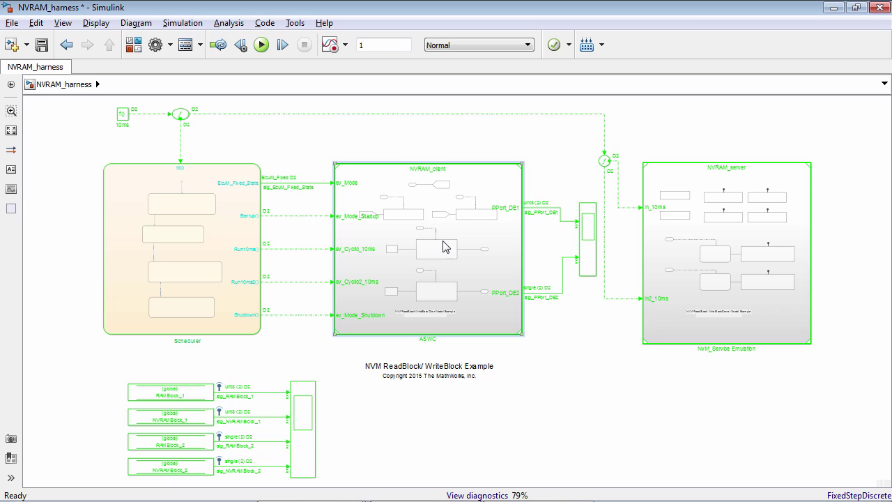
Step: Set the ASWC model reference to Software-in-the-loop (SIL) mode and rerun the harness, generating NVRAM_client code
{"action": "right_click", "coordinate": [446, 246]}
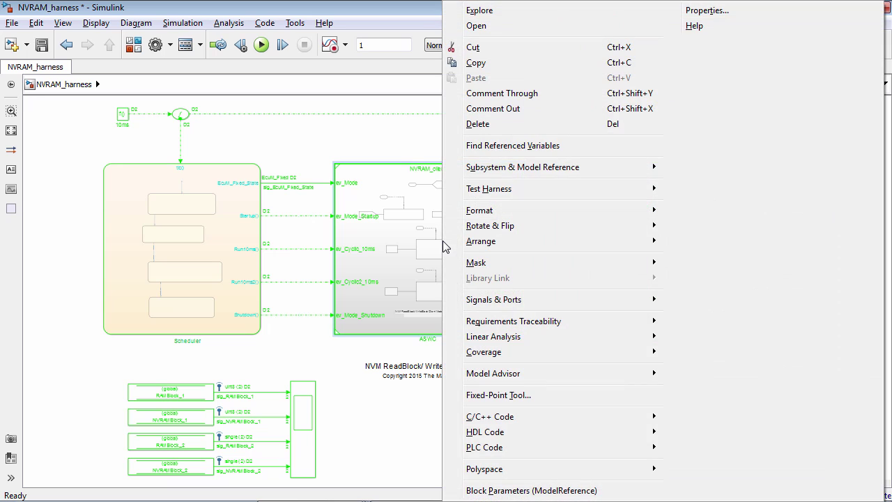
{"action": "left_click", "coordinate": [507, 492]}
{"action": "left_click", "coordinate": [635, 340]}
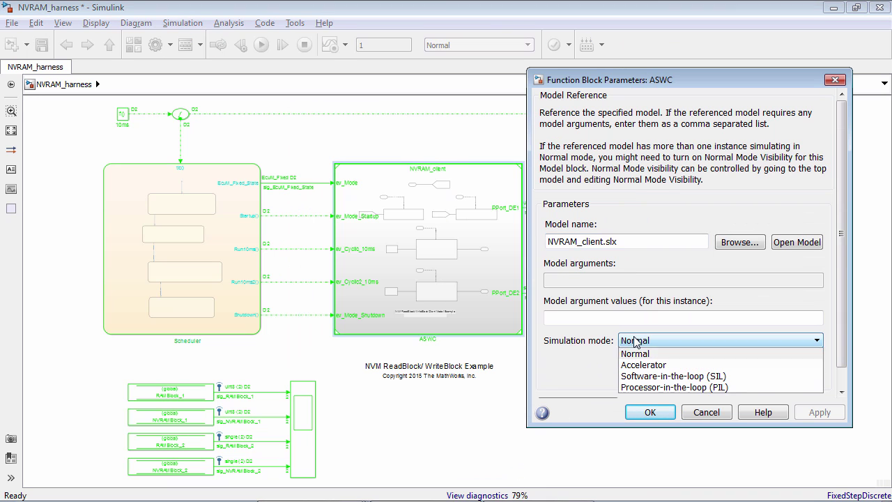
{"action": "left_click", "coordinate": [648, 377]}
{"action": "left_click", "coordinate": [650, 412]}
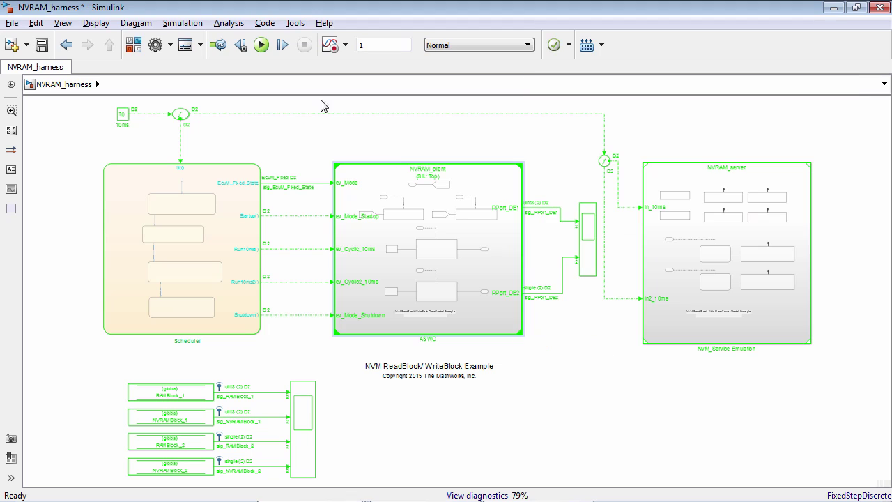
{"action": "left_click", "coordinate": [262, 46]}
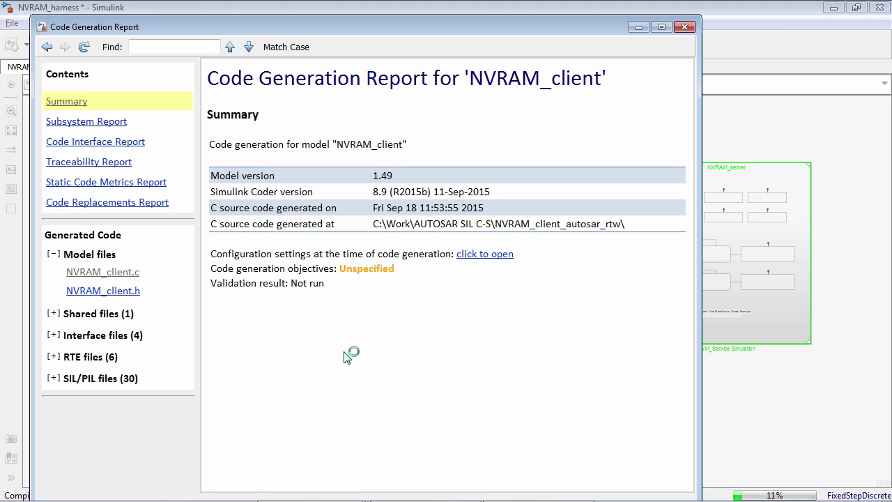
{"action": "left_click", "coordinate": [759, 404]}
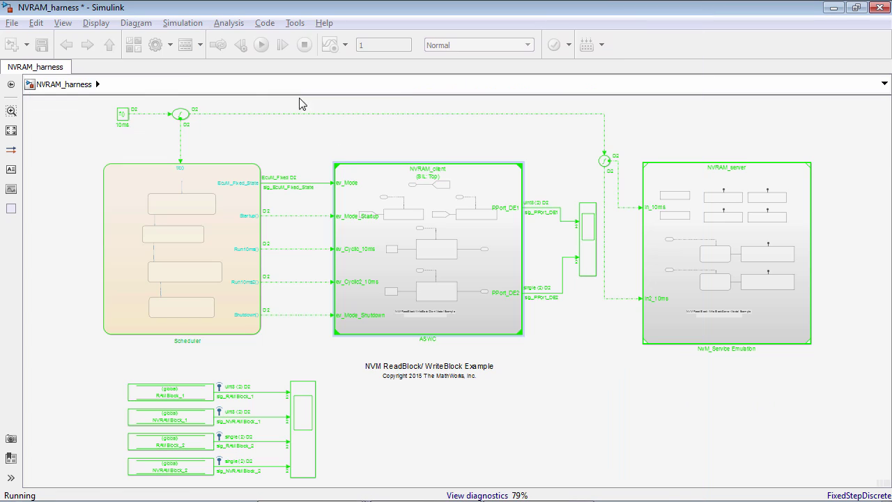
Step: Compare Run 2 against Run 1 in Simulation Data Inspector's Comparisons view
{"action": "left_click", "coordinate": [333, 48]}
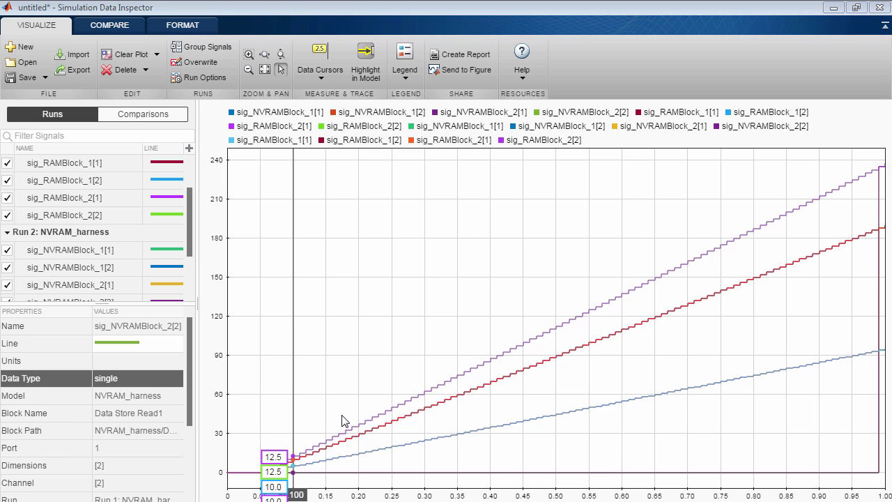
{"action": "left_click", "coordinate": [160, 117]}
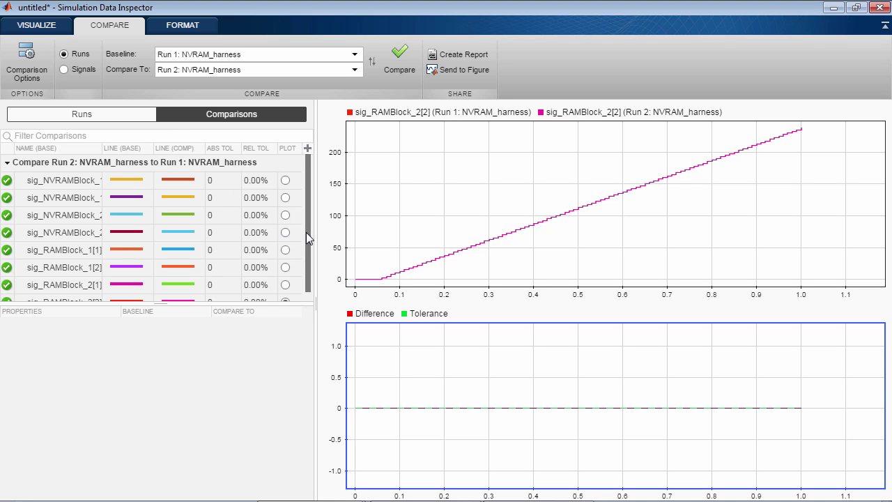
{"action": "scroll", "coordinate": [306, 232], "scroll_direction": "down", "scroll_amount": 1}
{"action": "scroll", "coordinate": [311, 223], "scroll_direction": "up", "scroll_amount": 1}
Step: Plot the comparisons for the NVRAMBlock_1, NVRAMBlock_2 and RAMBlock_1 signals, confirming zero difference
{"action": "left_click", "coordinate": [285, 181]}
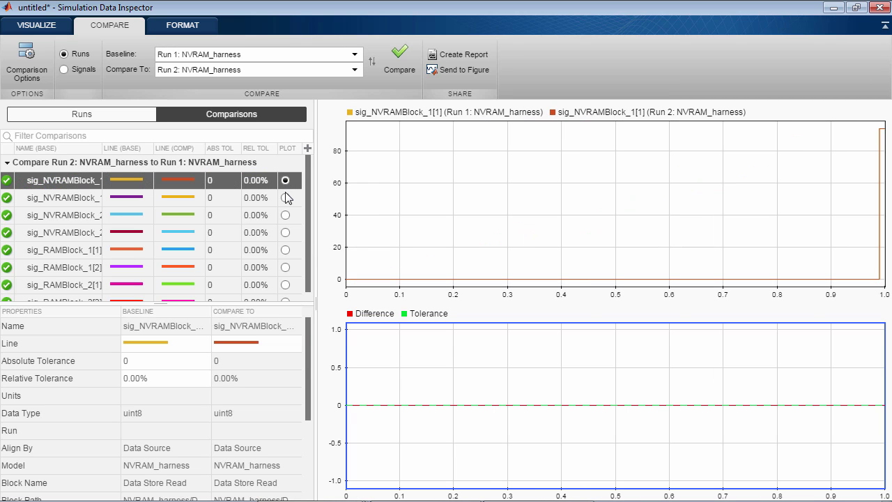
{"action": "left_click", "coordinate": [284, 198]}
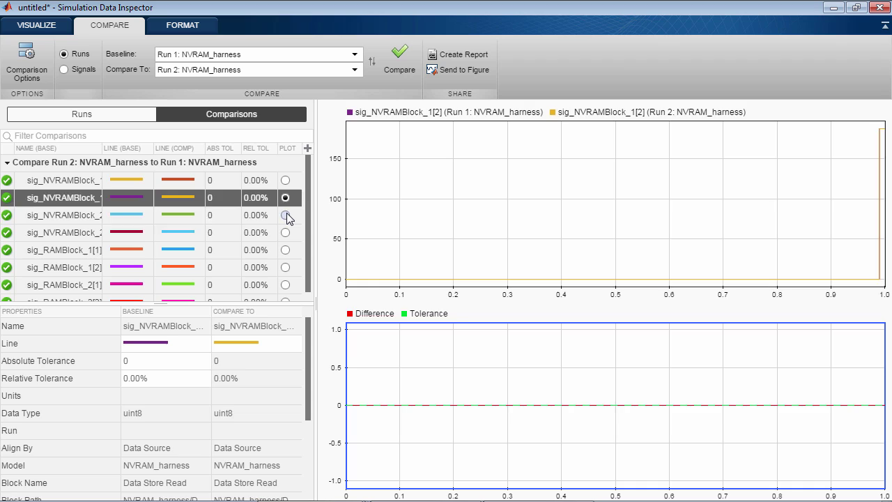
{"action": "left_click", "coordinate": [286, 214]}
{"action": "left_click", "coordinate": [289, 230]}
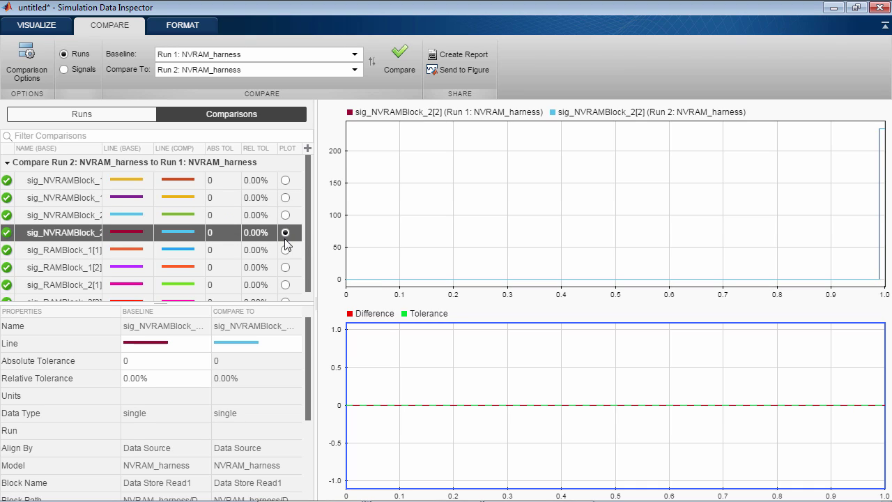
{"action": "left_click", "coordinate": [285, 248]}
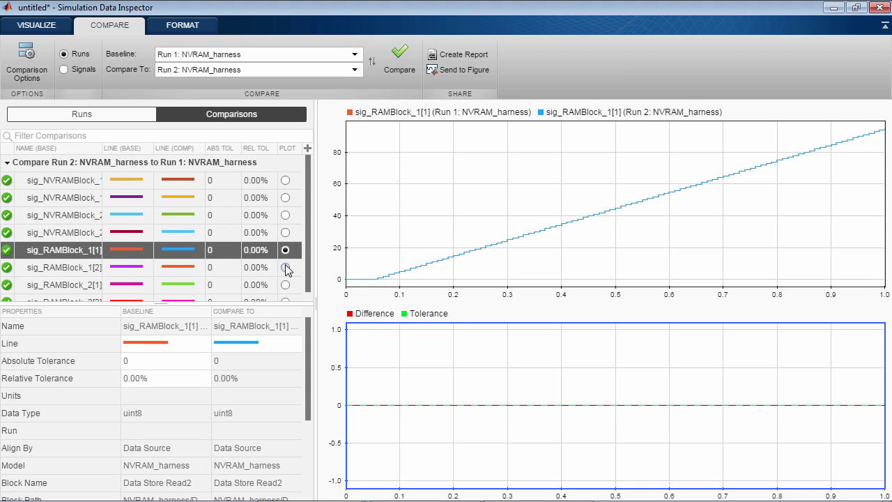
{"action": "left_click", "coordinate": [285, 268]}
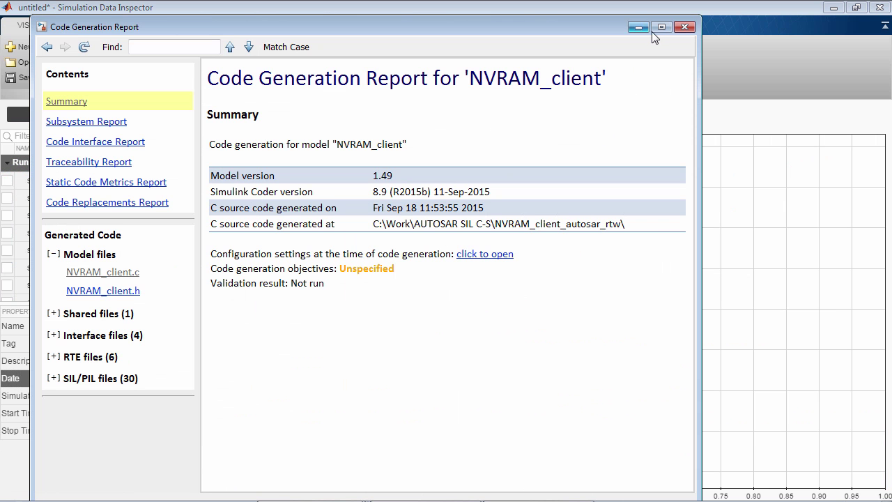
Step: Maximize the Code Generation Report and scroll NVRAM_client.c down to the ev_Mode_Shutdown function
{"action": "left_click", "coordinate": [659, 29]}
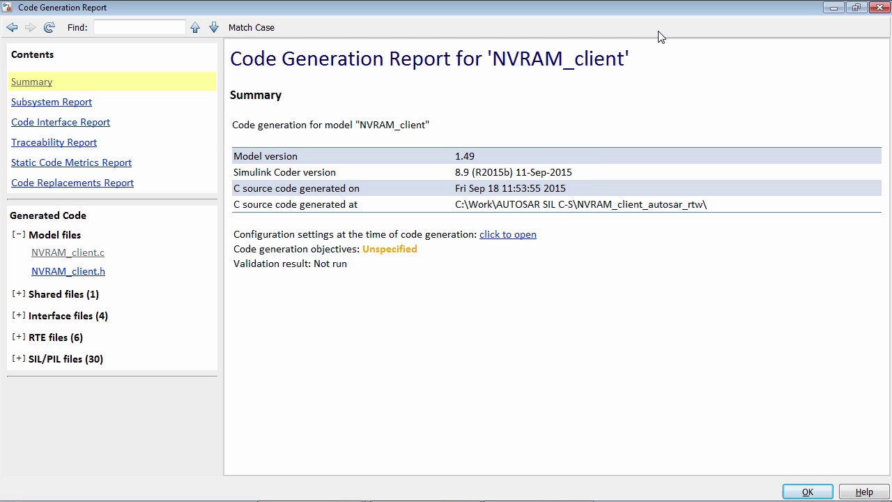
{"action": "left_click", "coordinate": [90, 255]}
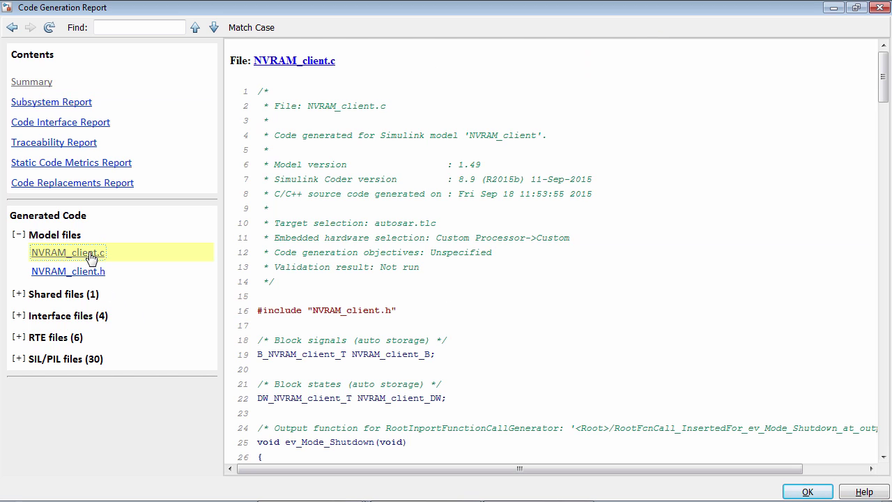
{"action": "scroll", "coordinate": [446, 312], "scroll_direction": "down", "scroll_amount": 3}
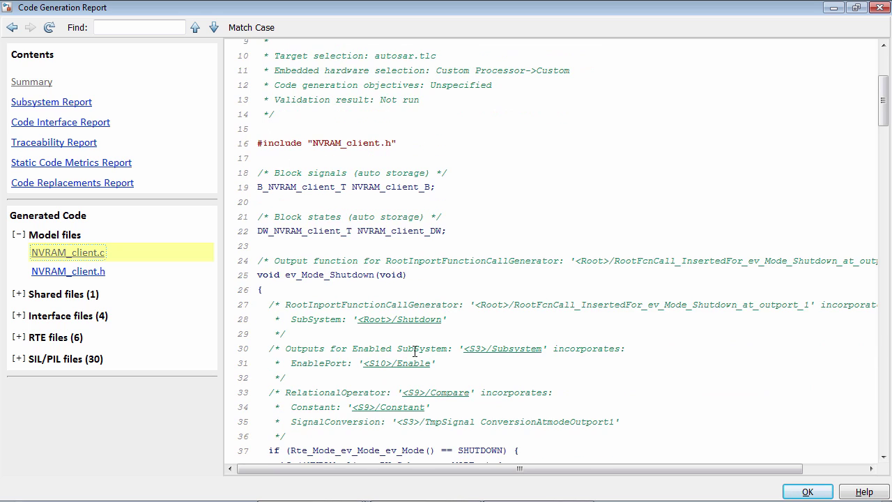
{"action": "scroll", "coordinate": [414, 355], "scroll_direction": "down", "scroll_amount": 2}
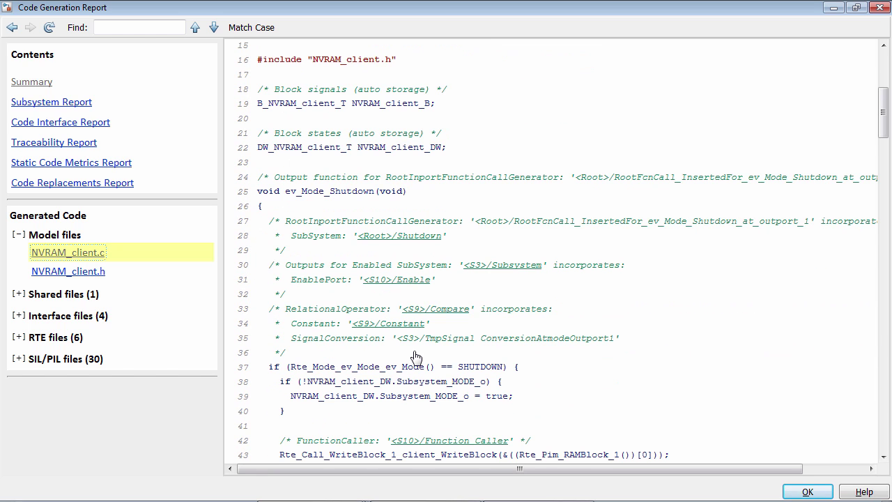
{"action": "scroll", "coordinate": [414, 355], "scroll_direction": "down", "scroll_amount": 2}
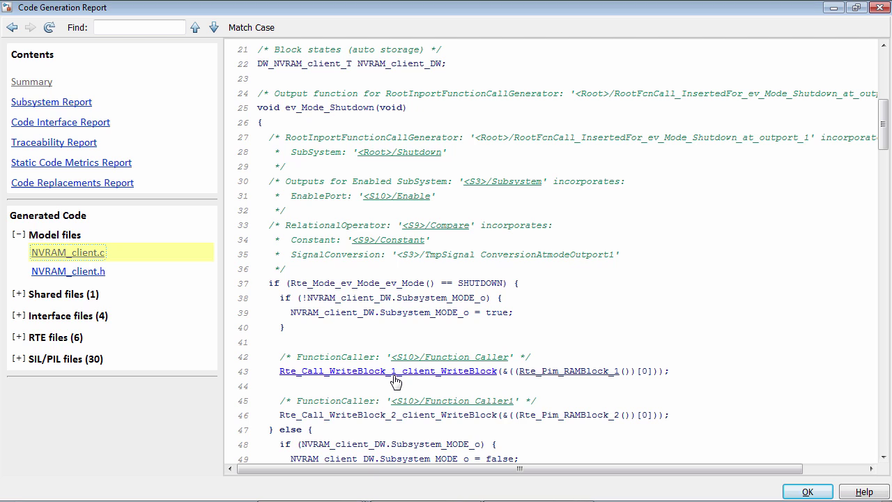
Step: Trace Rte_Call_WriteBlock_1 and Rte_Call_ReadBlock_1 to their xil_interface.c definitions, returning to NVRAM_client.c each time
{"action": "left_click", "coordinate": [460, 378]}
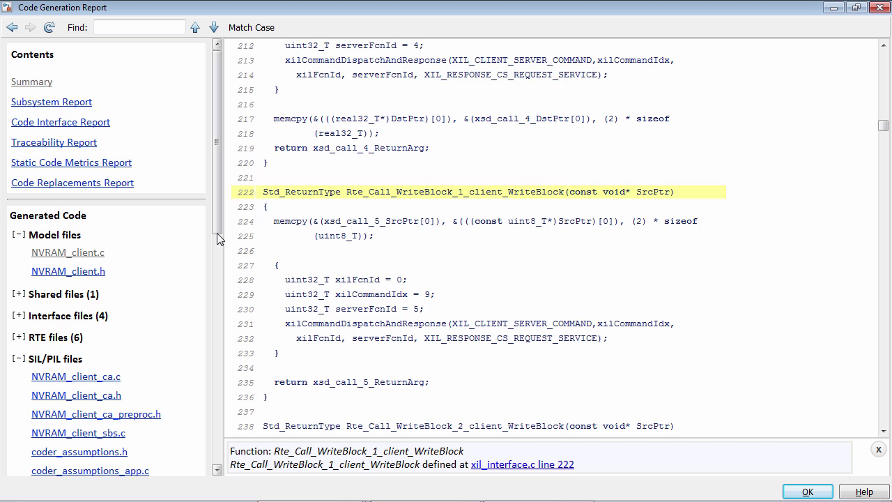
{"action": "left_click", "coordinate": [91, 257]}
{"action": "scroll", "coordinate": [382, 372], "scroll_direction": "down", "scroll_amount": 1}
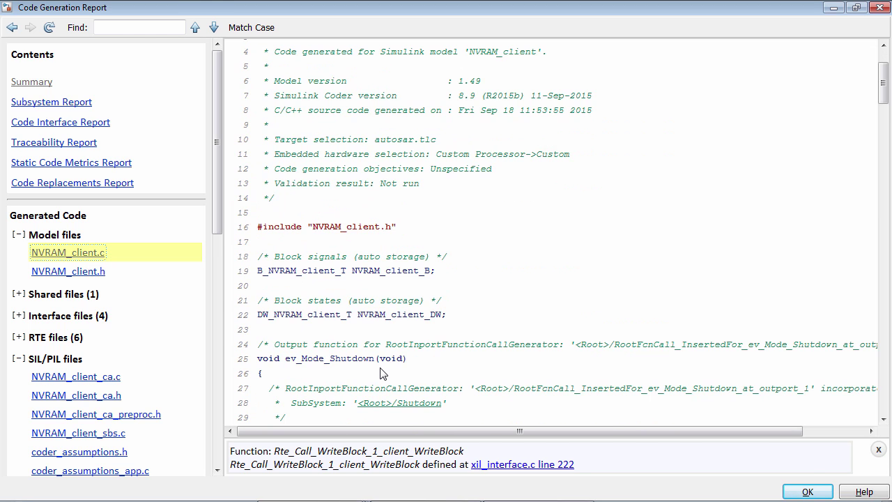
{"action": "scroll", "coordinate": [381, 373], "scroll_direction": "down", "scroll_amount": 11}
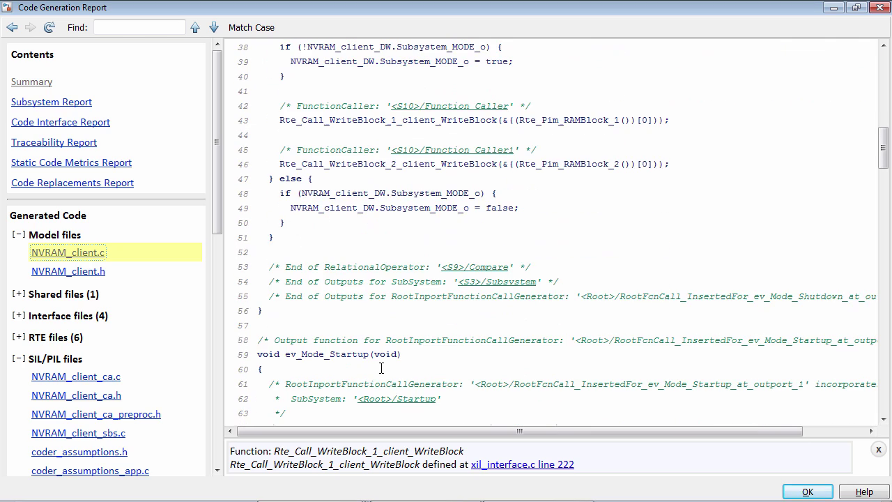
{"action": "scroll", "coordinate": [381, 368], "scroll_direction": "down", "scroll_amount": 4}
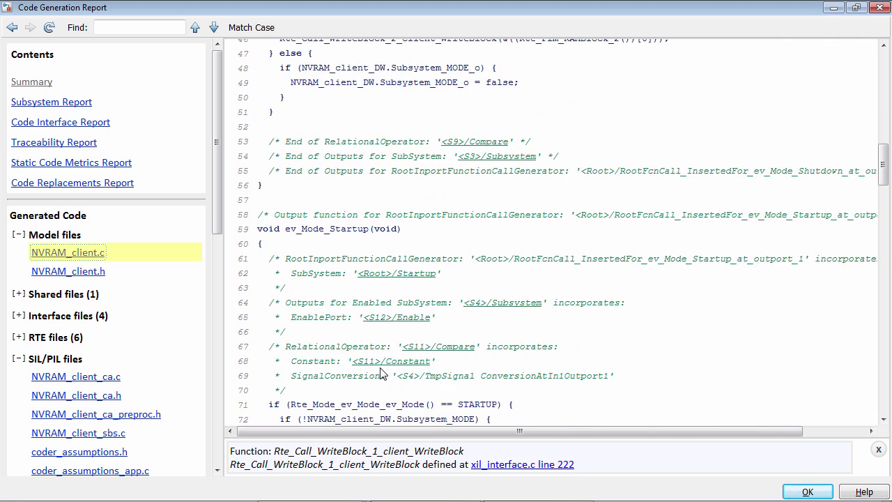
{"action": "scroll", "coordinate": [381, 373], "scroll_direction": "down", "scroll_amount": 2}
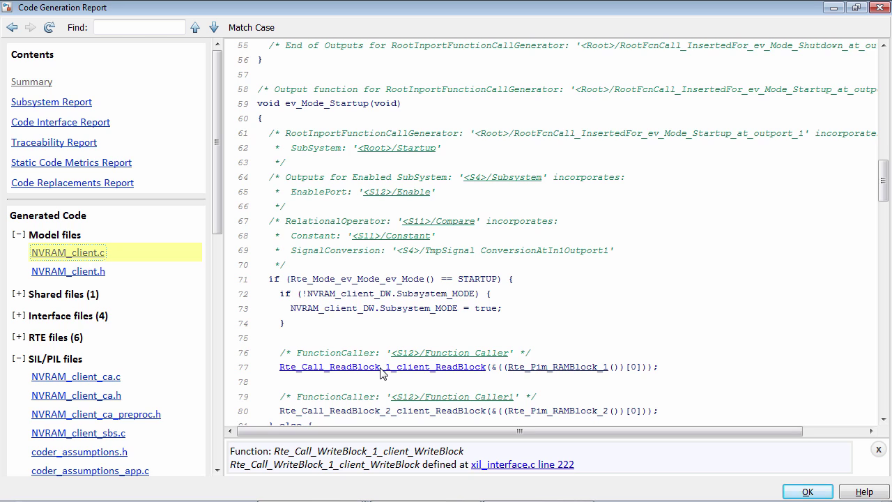
{"action": "left_click", "coordinate": [381, 367]}
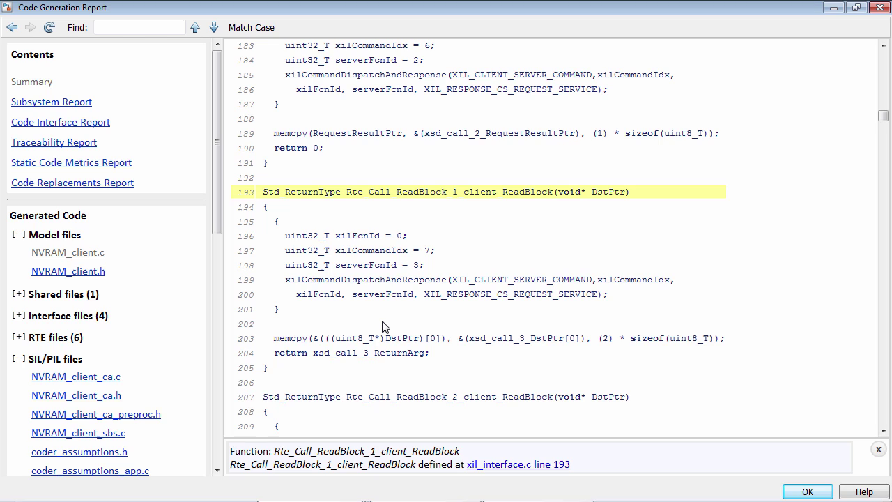
{"action": "left_click", "coordinate": [91, 253]}
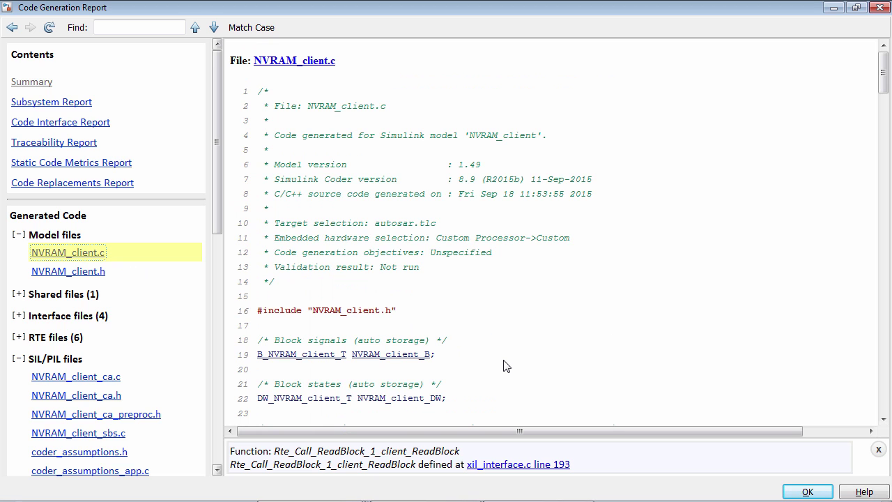